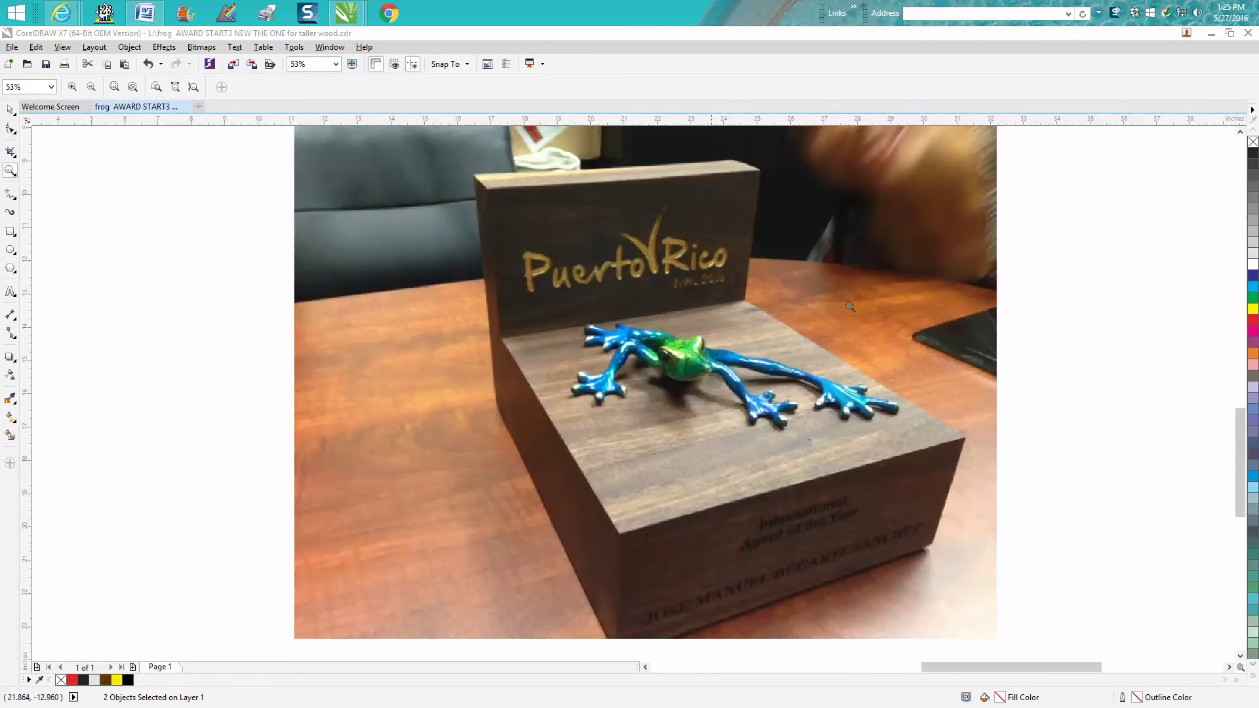
Deselect everything, zoom out, then marquee-zoom onto the red-framed Puerto Rico NWL 2016 logo
click(9, 107)
scroll(582, 240, down, 4)
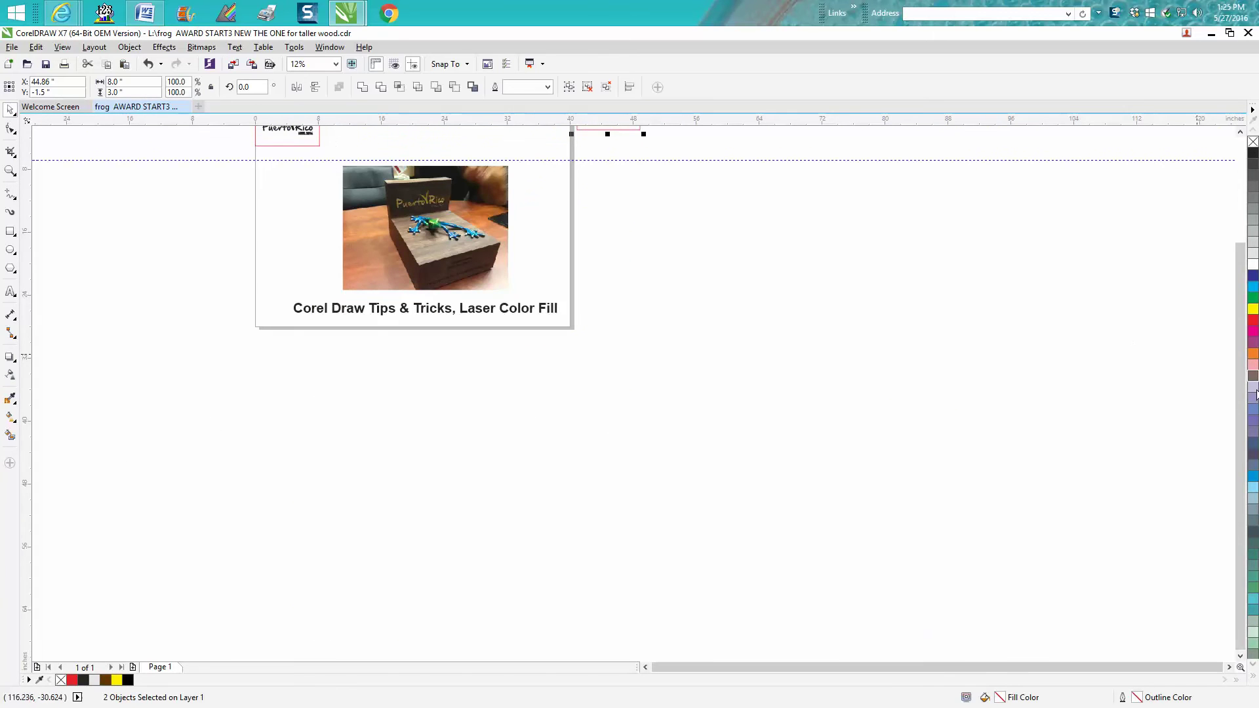
scroll(802, 391, right, 3)
click(801, 392)
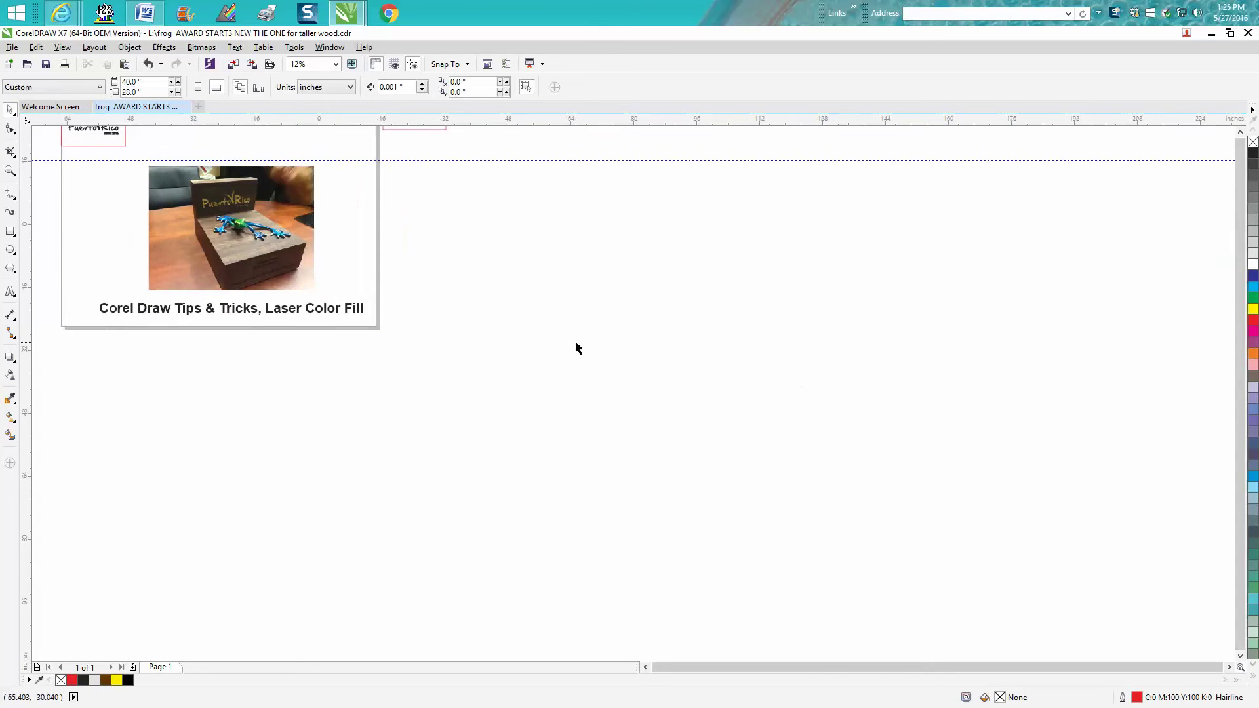
scroll(577, 345, down, 2)
click(10, 170)
drag(313, 215, 372, 266)
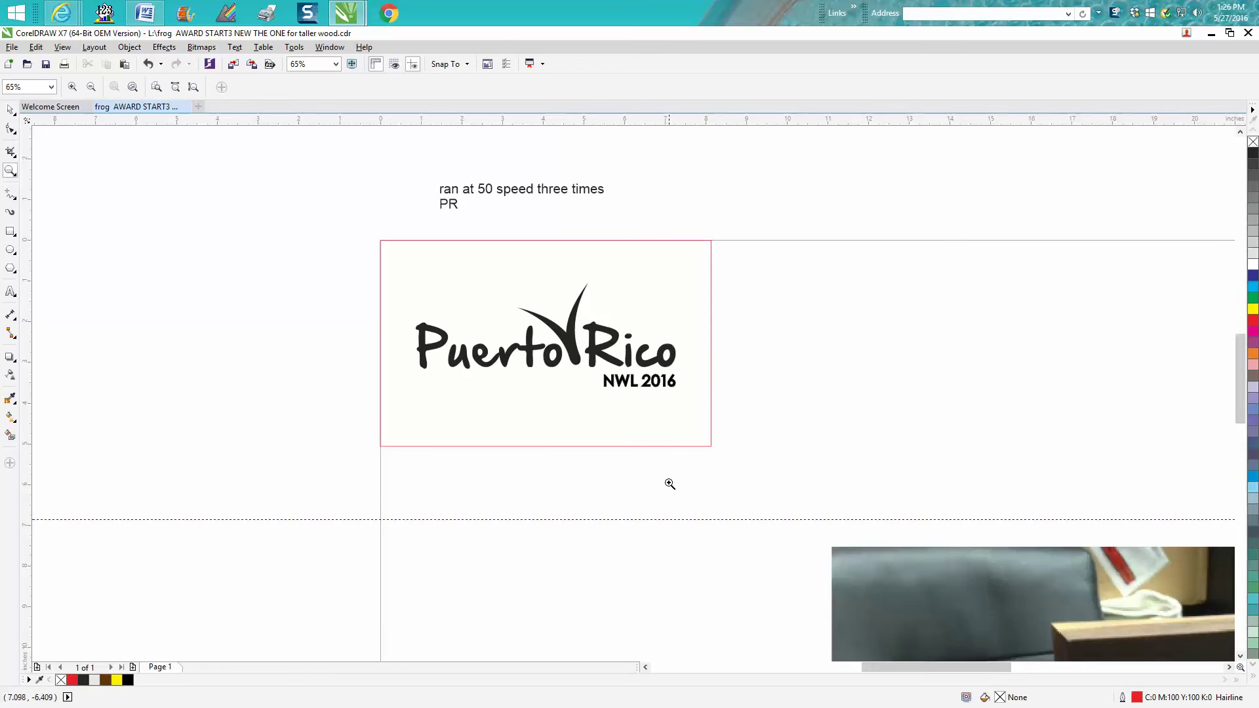
Zoom in on the dimensioned award box mockup photo, then zoom back out to the full layout
right_click(766, 469)
right_click(766, 470)
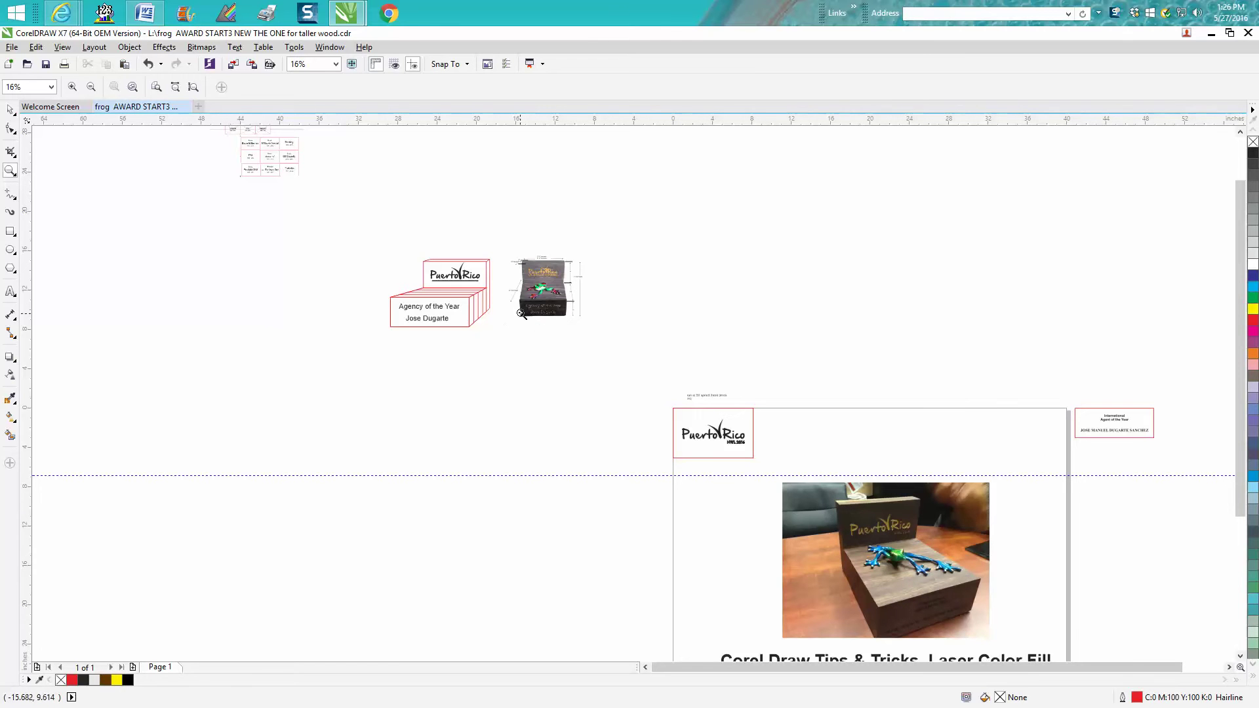
drag(511, 256, 601, 327)
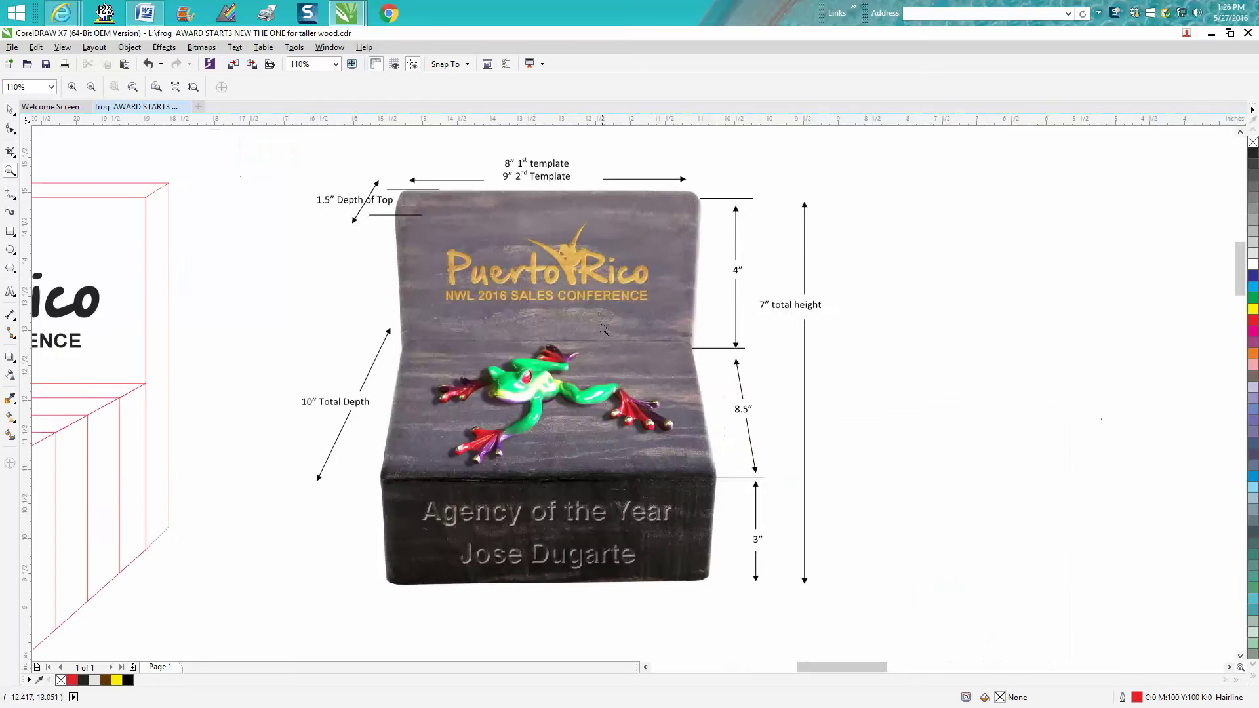
right_click(604, 330)
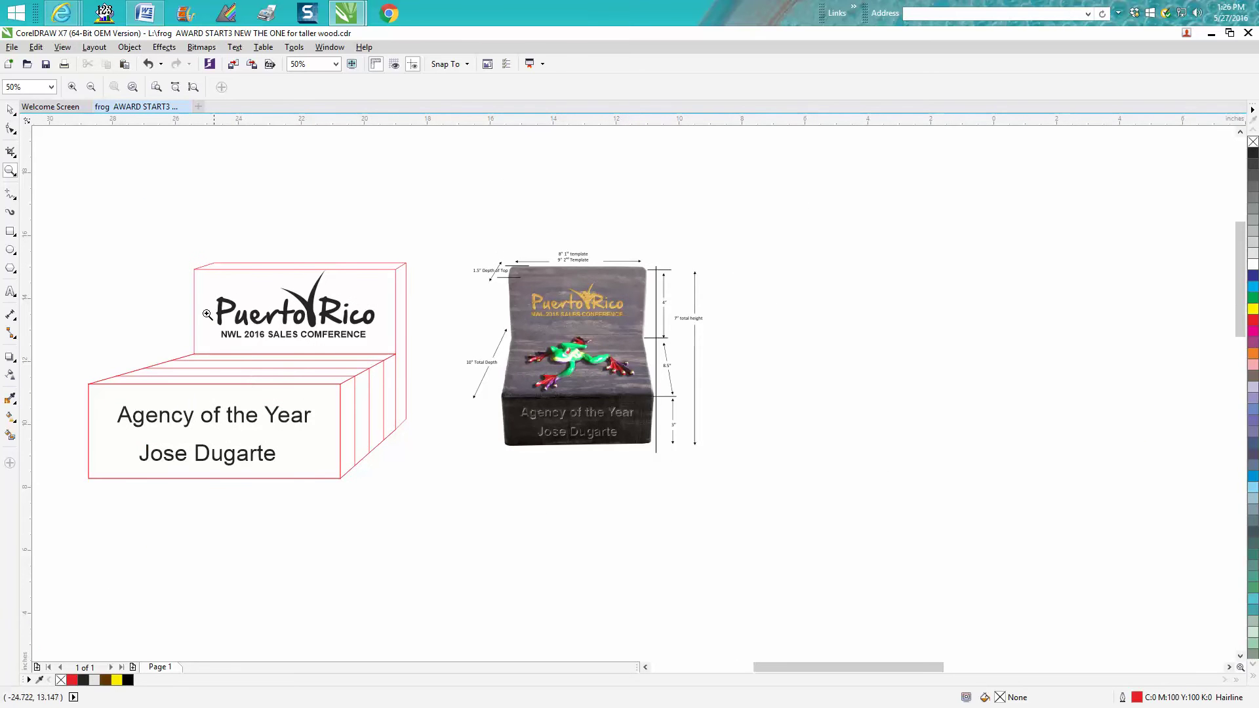
scroll(337, 371, down, 2)
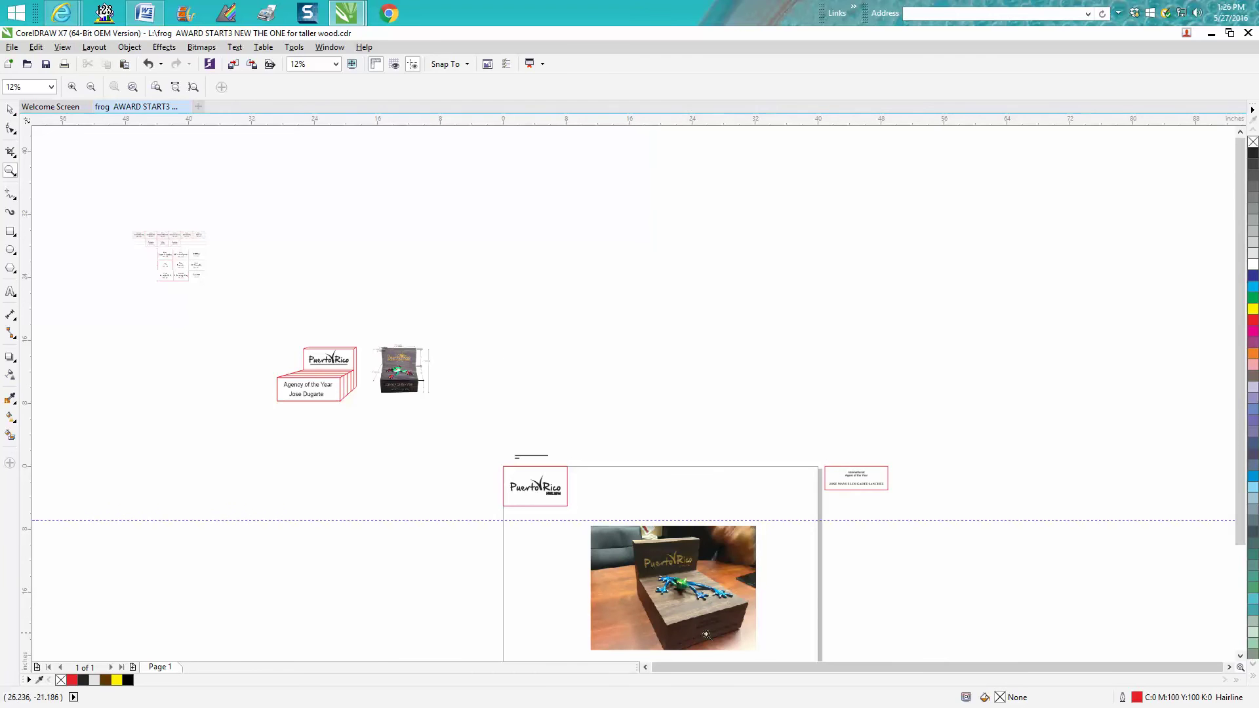
Zoom in on the framed logo and select its red frame rectangle
click(11, 171)
drag(503, 448, 614, 518)
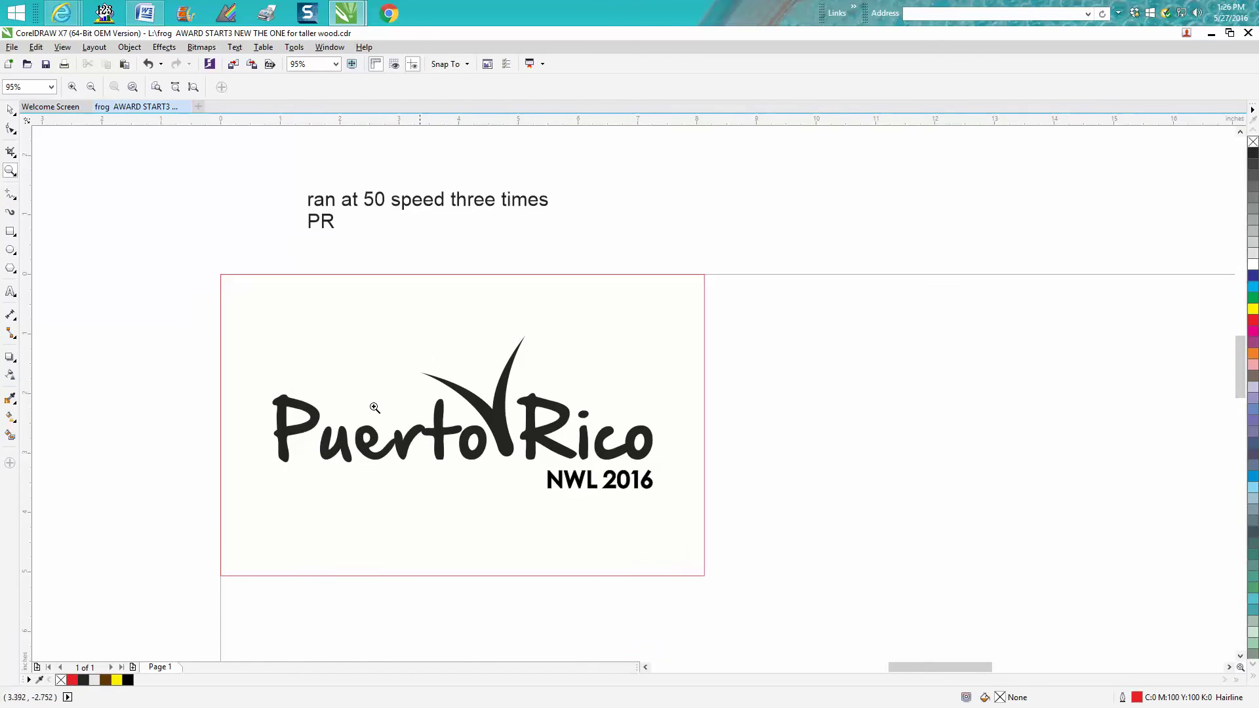
click(7, 112)
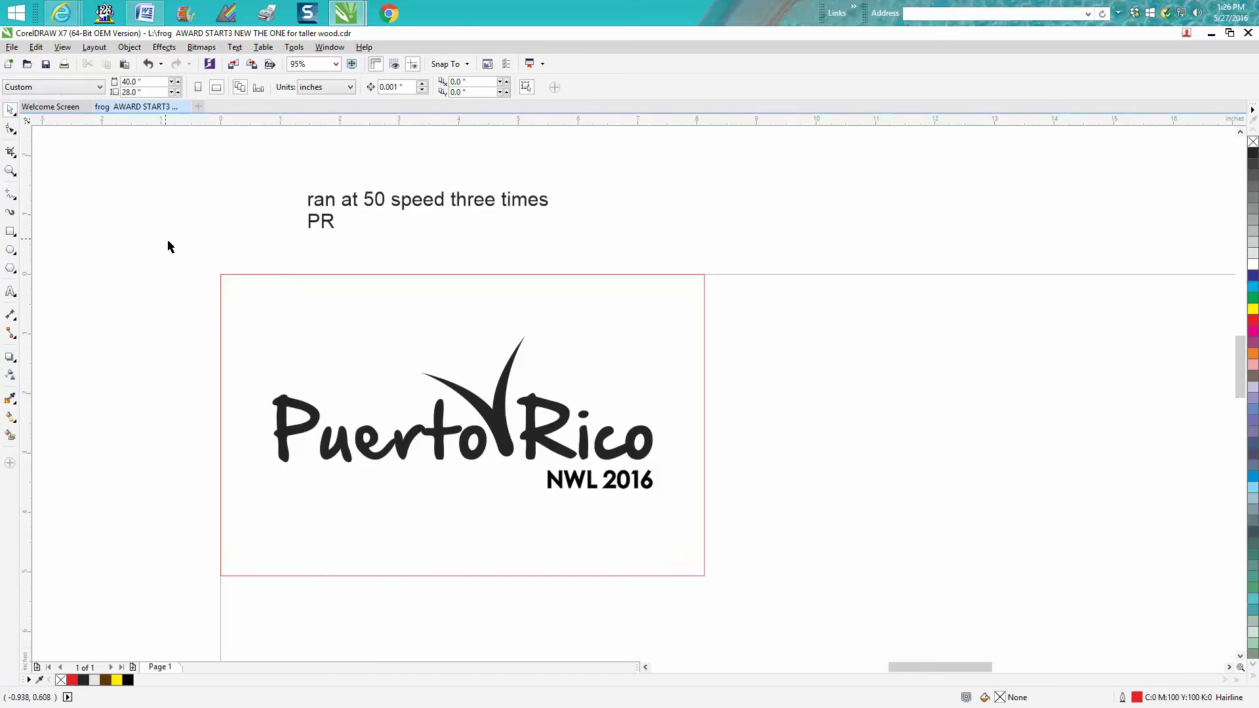
click(299, 409)
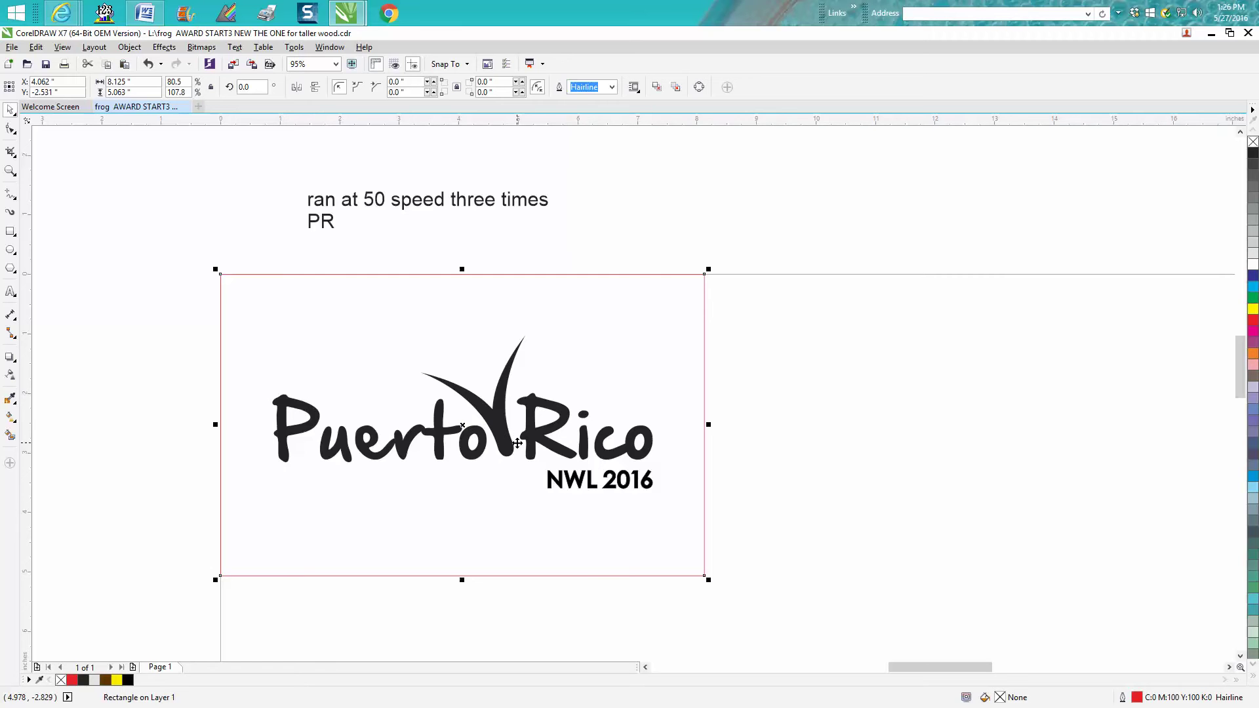
Zoom out, then zoom back in on the Puerto Rico logo box
scroll(394, 406, down, 3)
scroll(405, 408, down, 1)
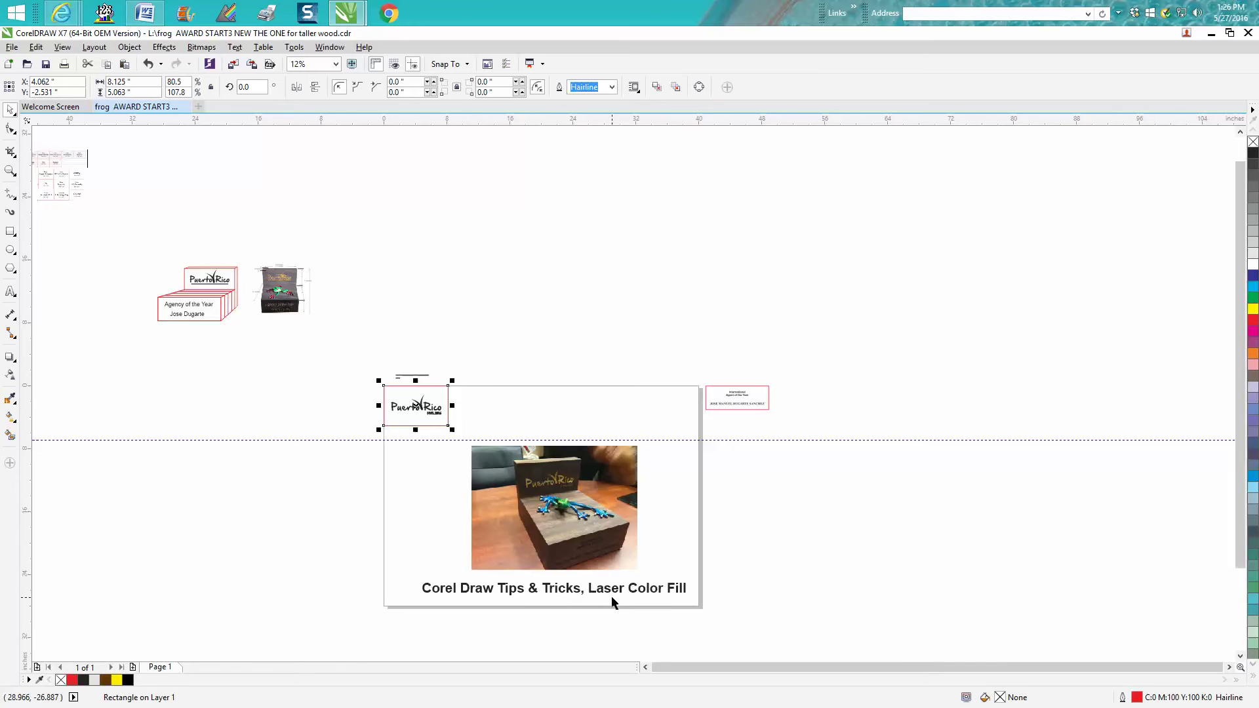
click(10, 170)
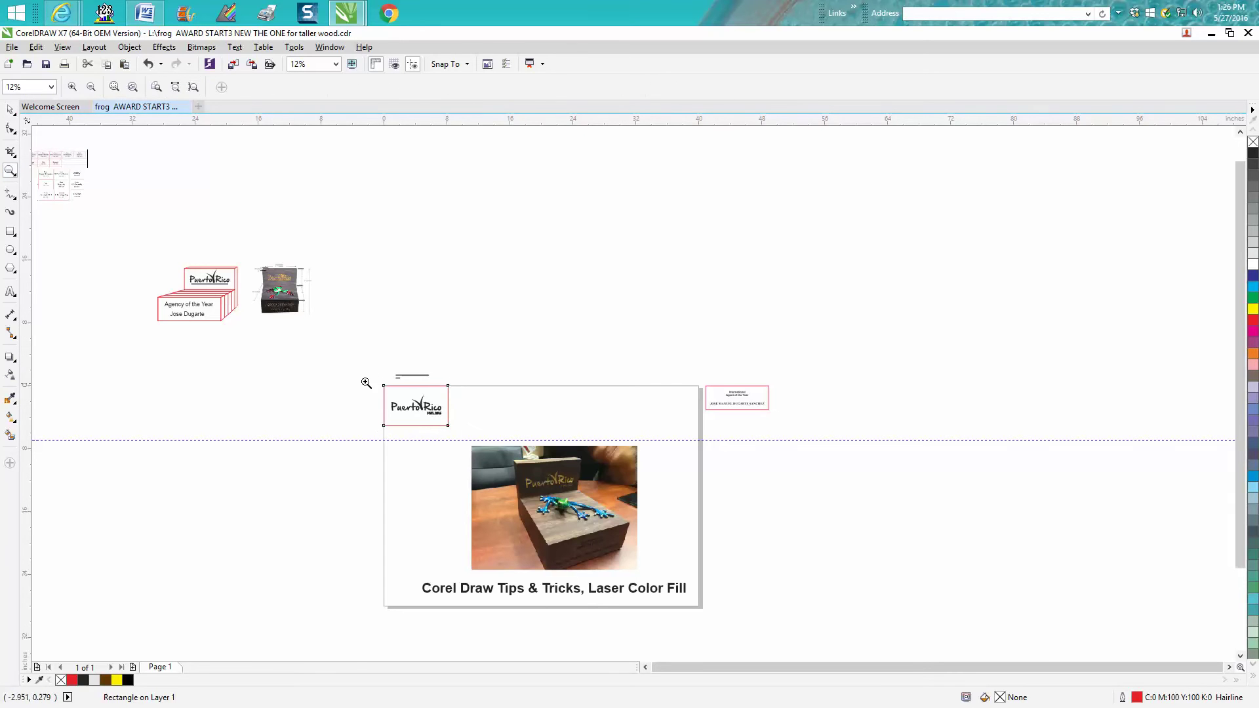
drag(381, 371, 492, 441)
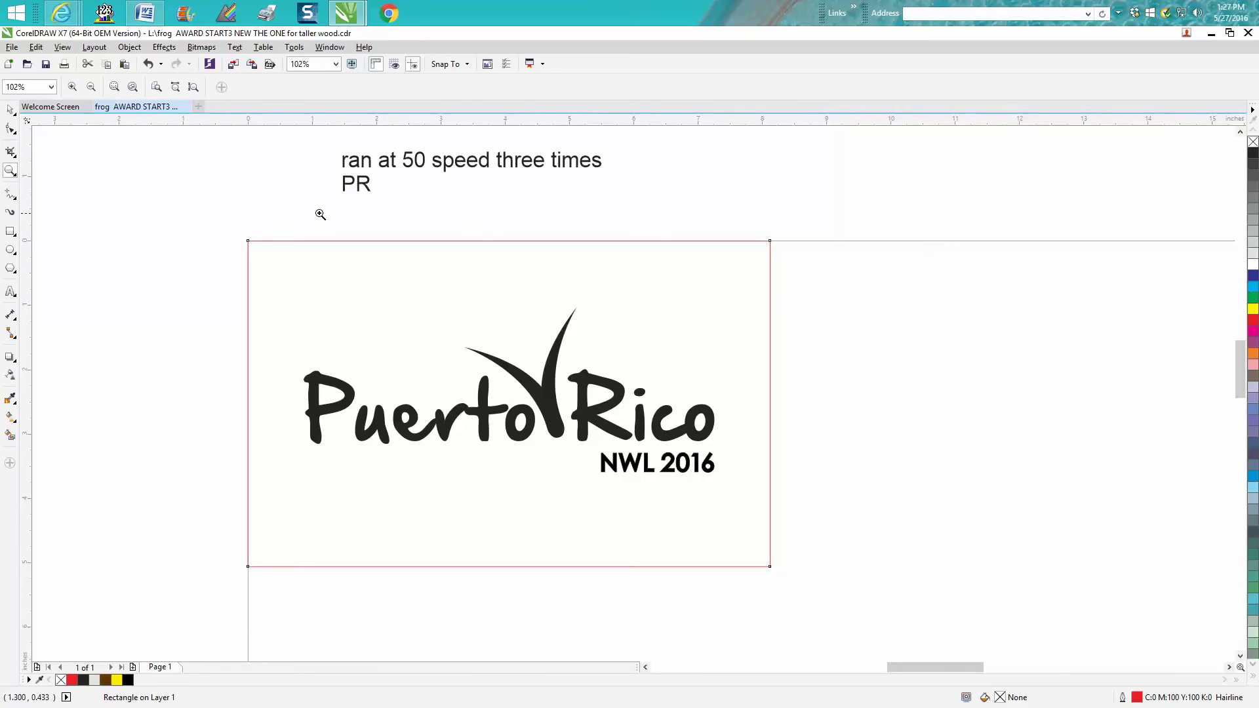
click(10, 110)
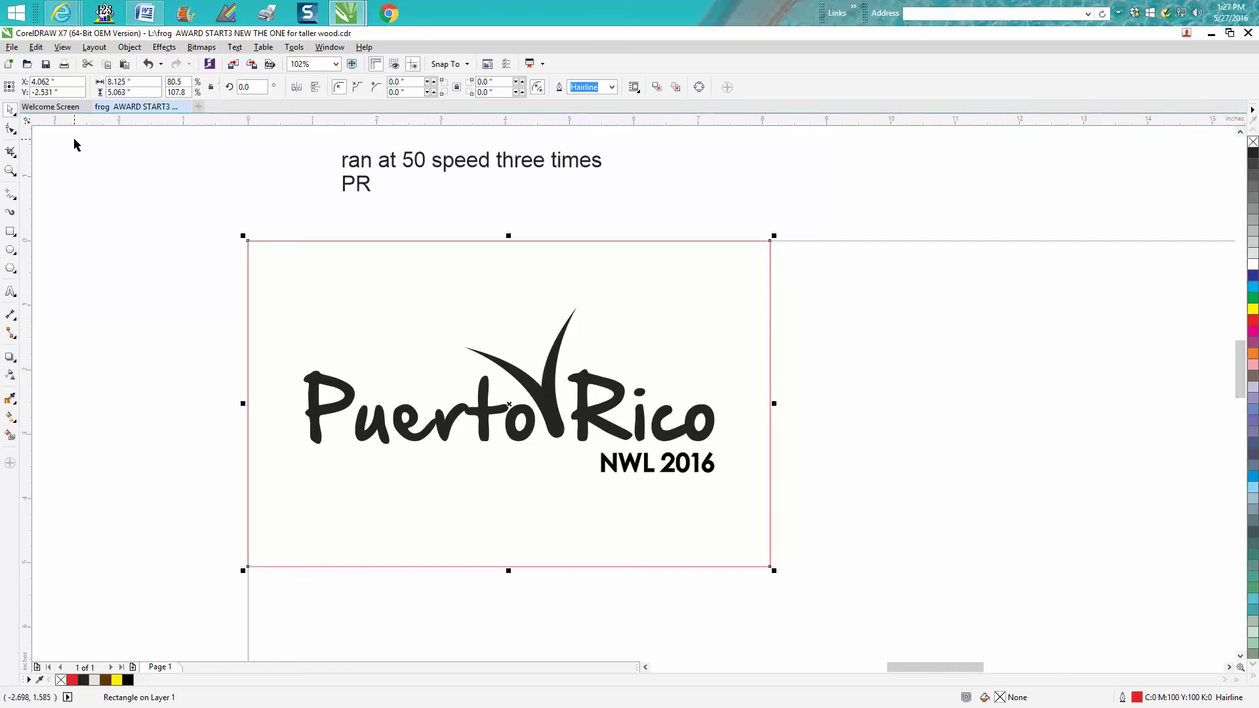
click(10, 170)
drag(231, 224, 798, 609)
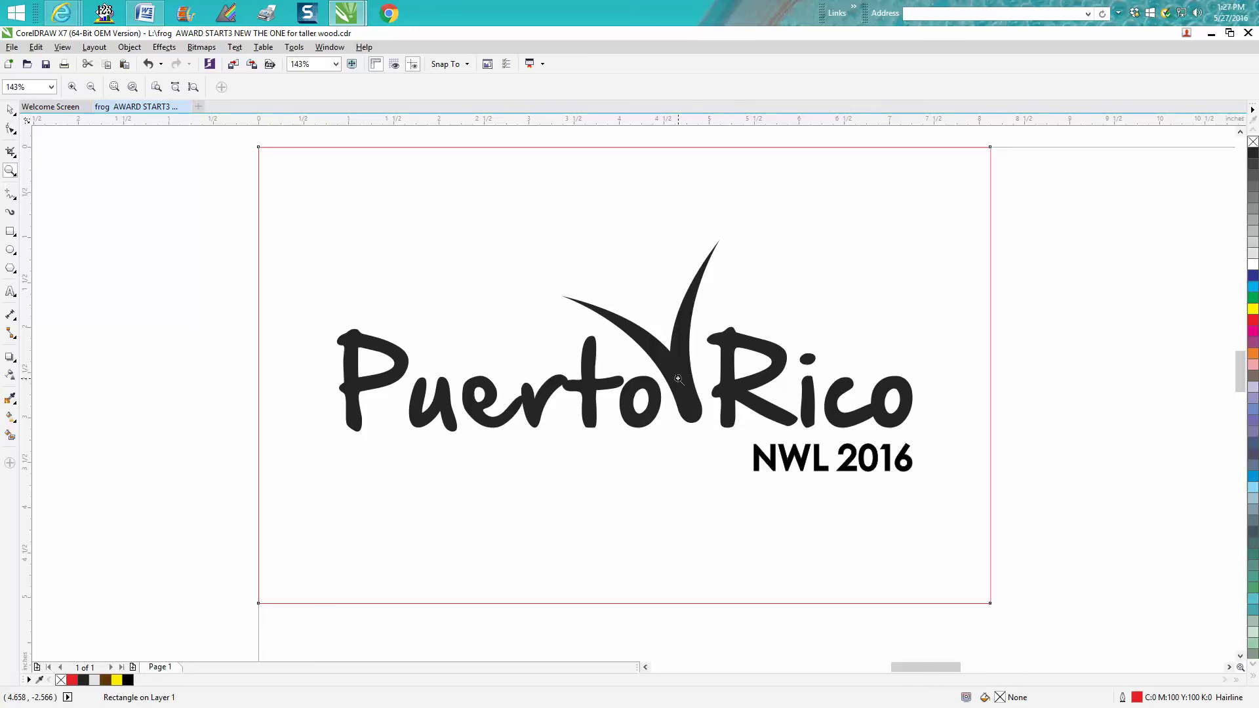
scroll(678, 379, down, 2)
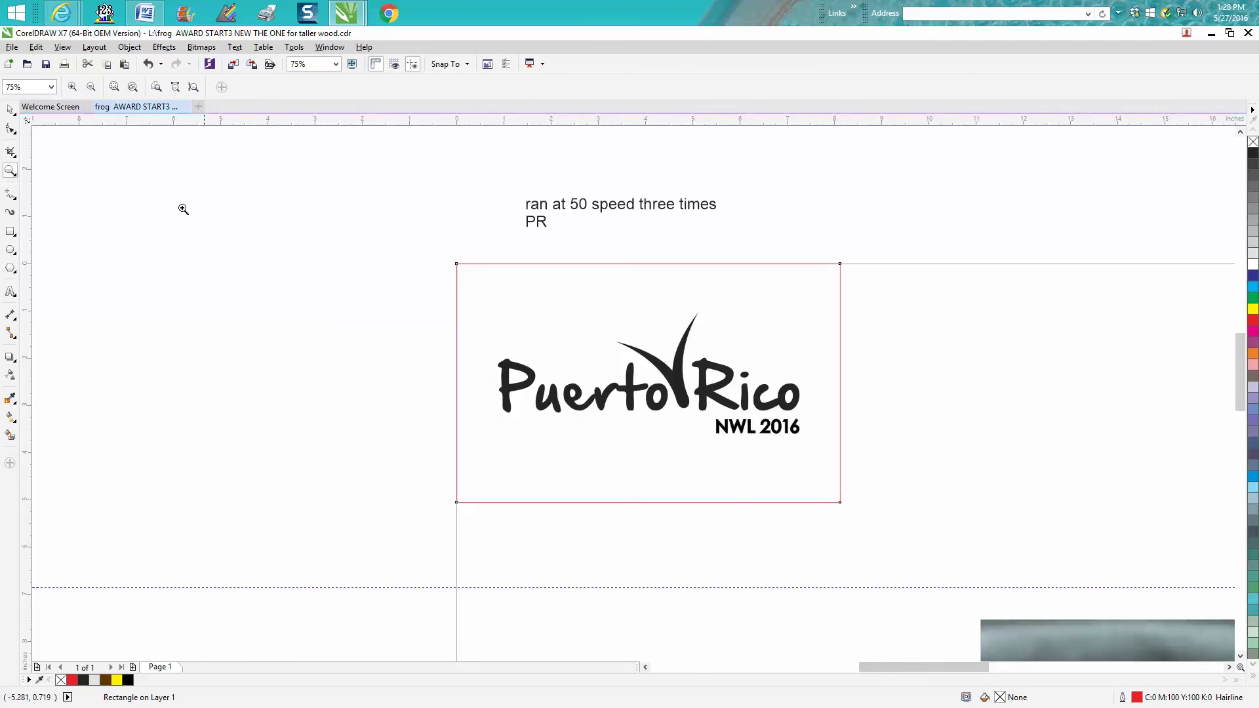
Print the framed logo on the EPSON WF-3620 Series as 2 copies, leaving printer properties unchanged
click(11, 112)
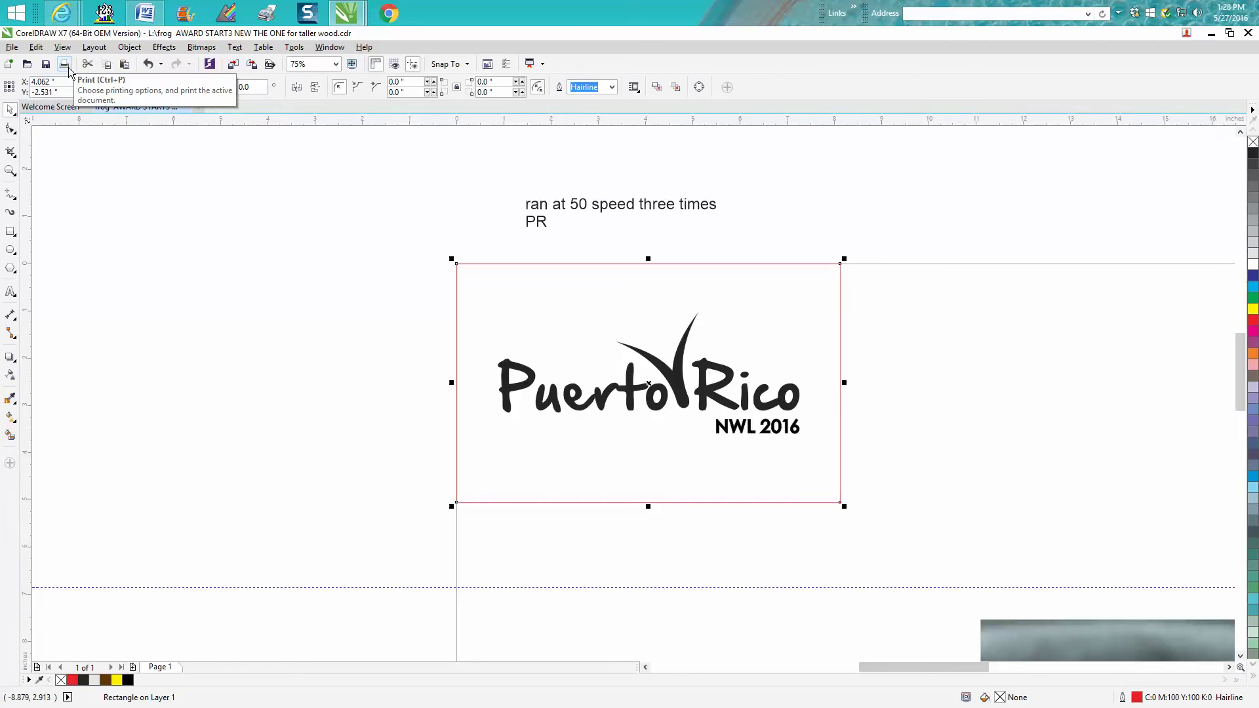
click(65, 68)
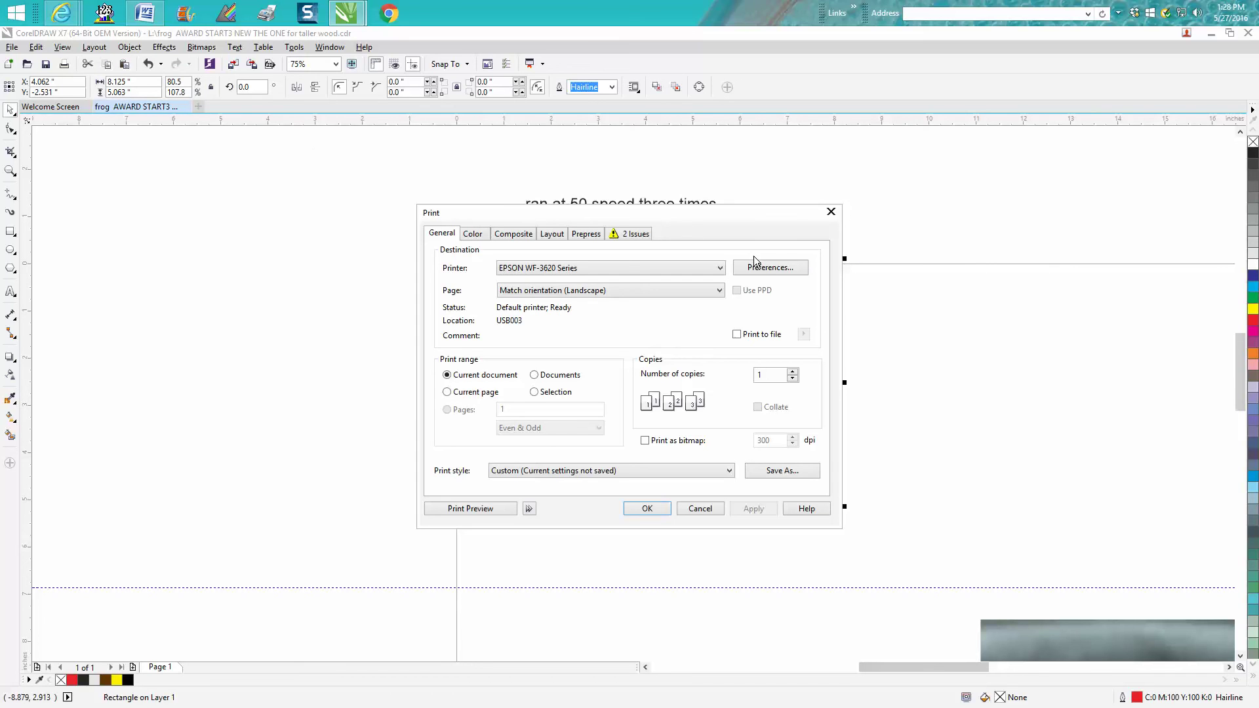
click(764, 270)
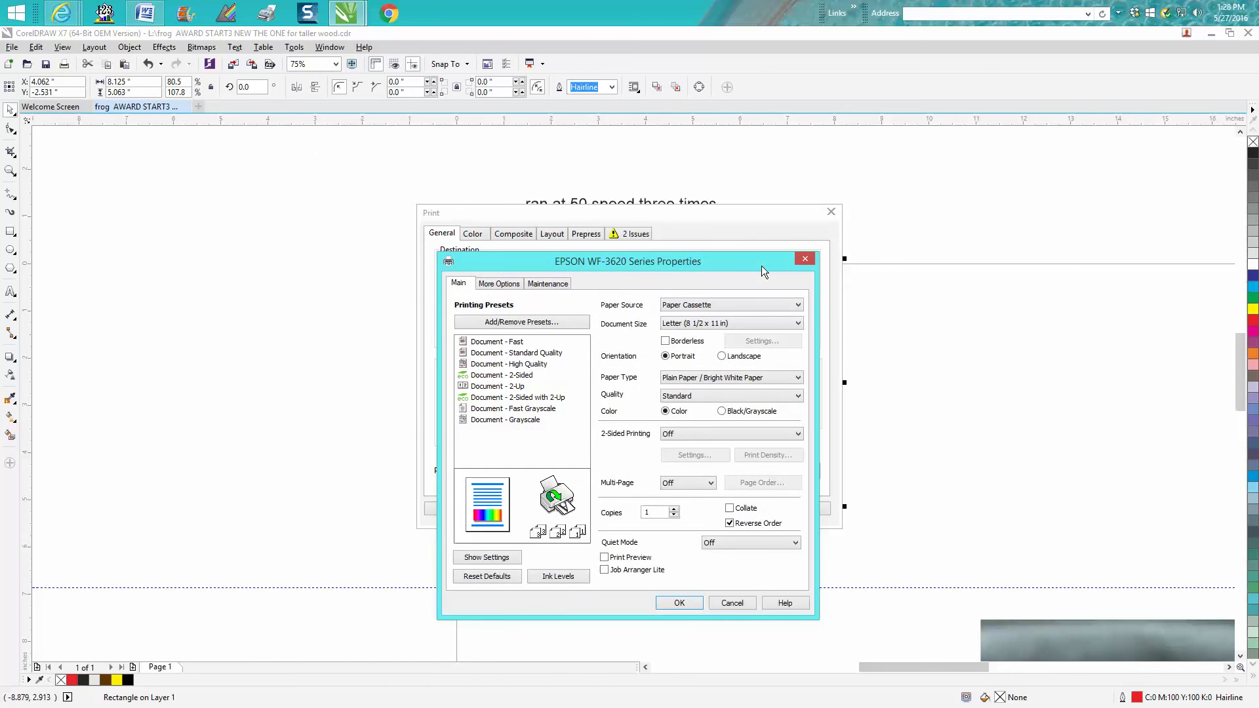
click(806, 258)
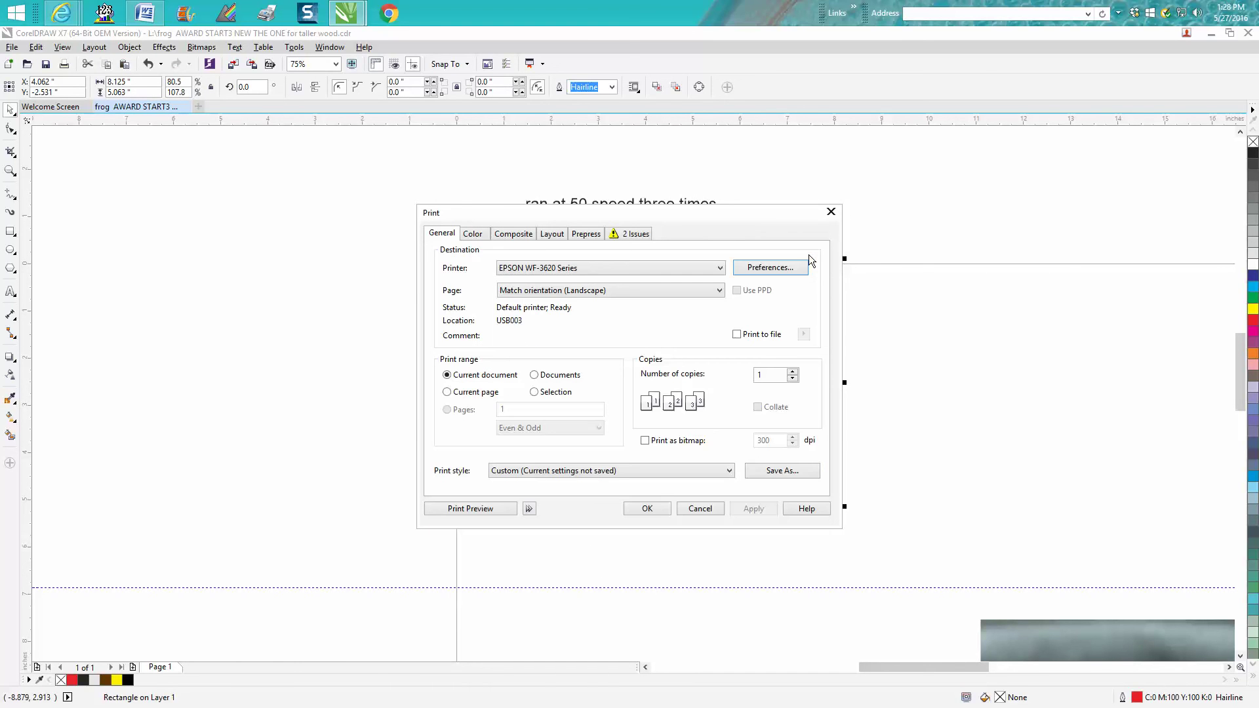
click(791, 372)
click(723, 507)
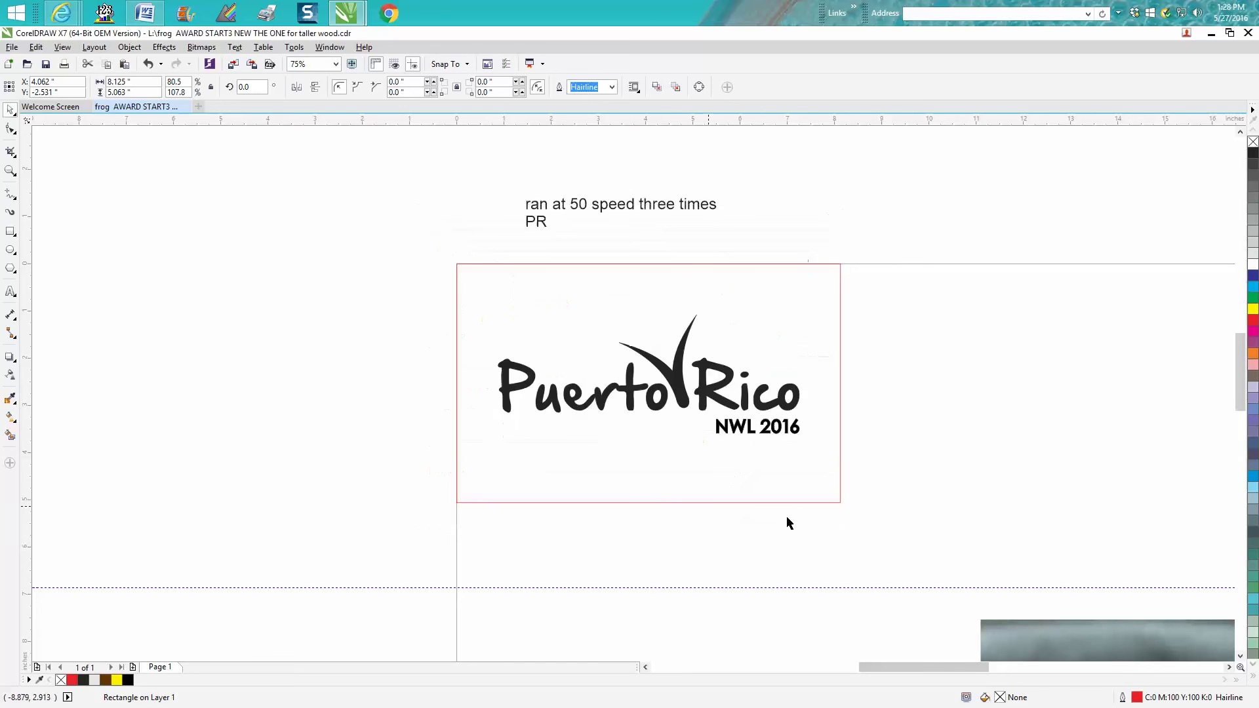
scroll(786, 515, down, 2)
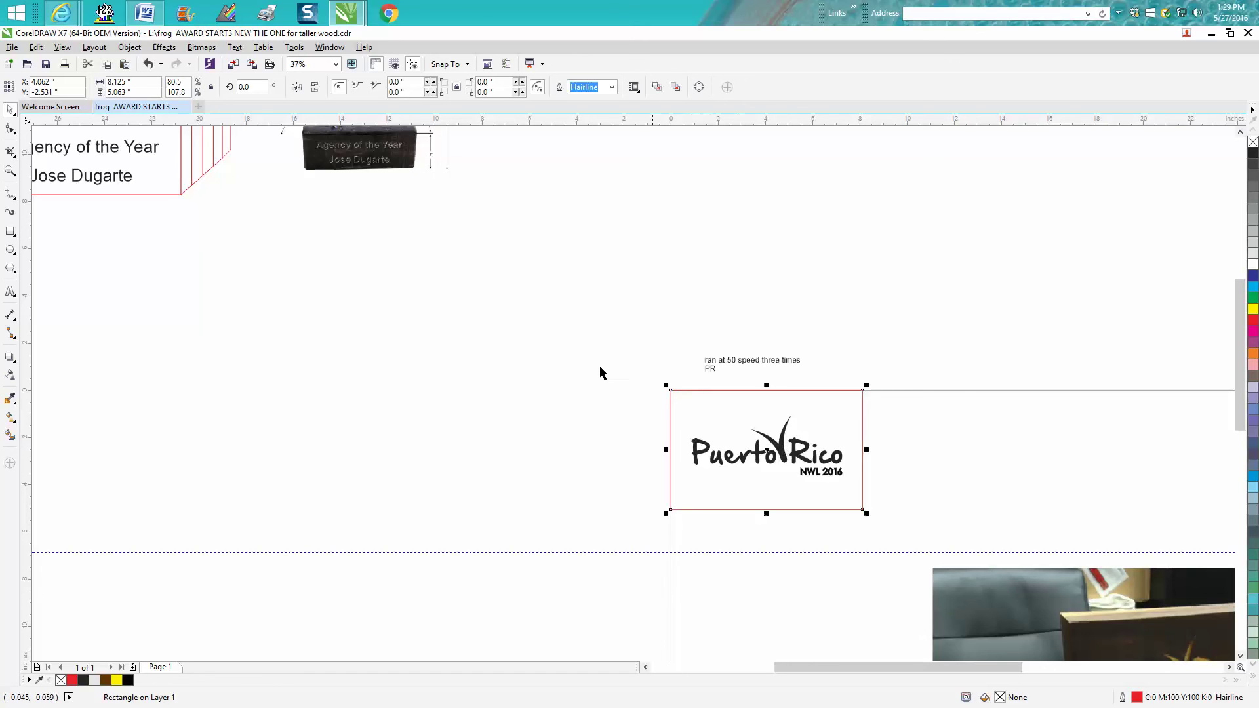
click(10, 170)
drag(648, 378, 888, 536)
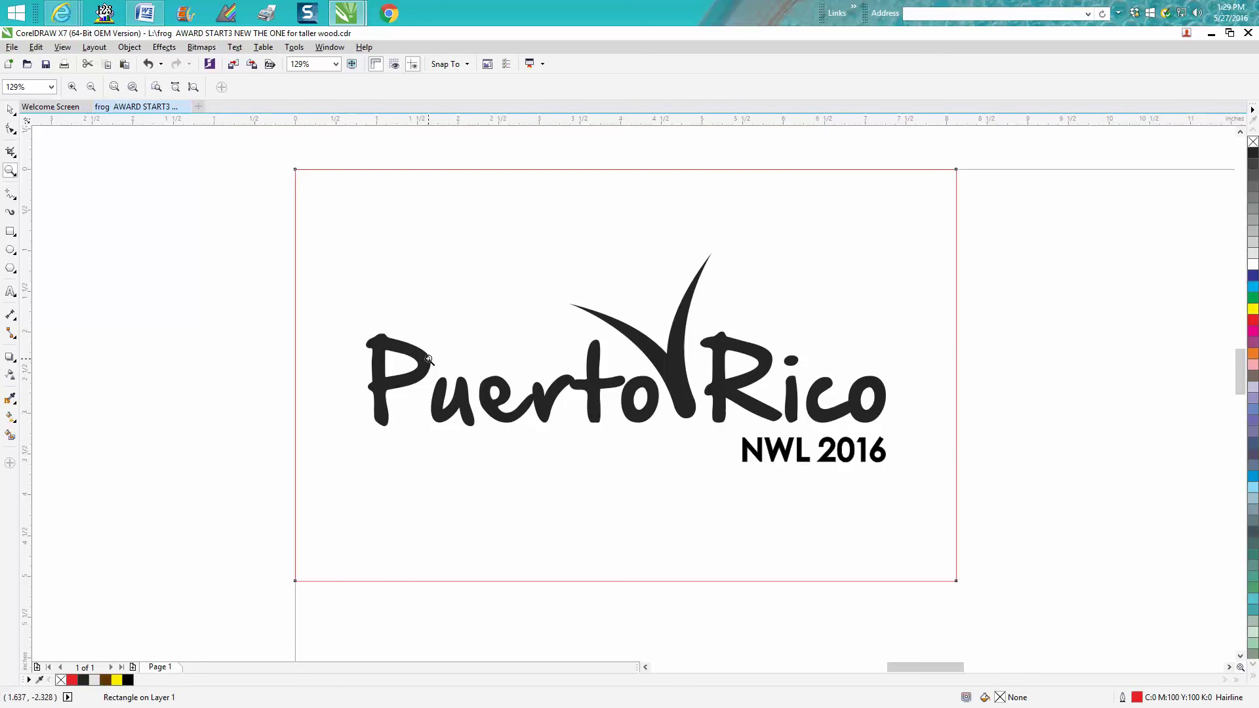
Zoom to 12% over the frog photo panel titled 'Corel Draw Tips & Tricks, Laser Color Fill'
scroll(427, 359, down, 3)
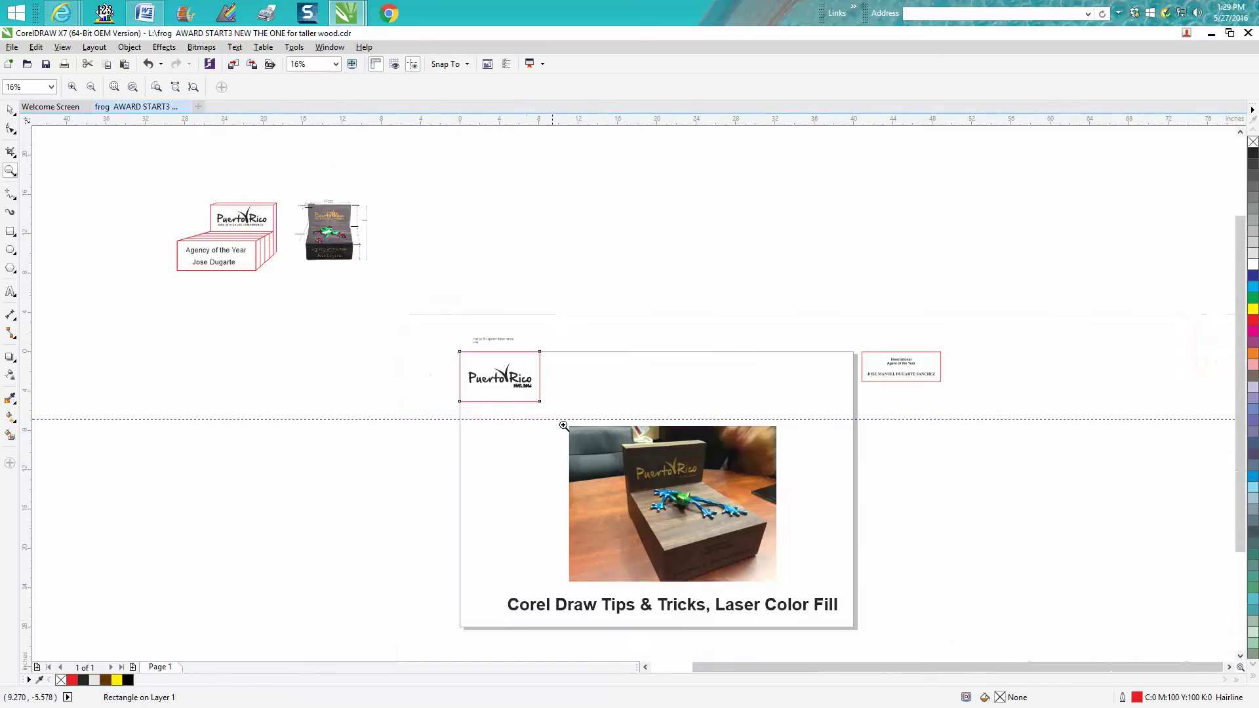
scroll(862, 650, up, 2)
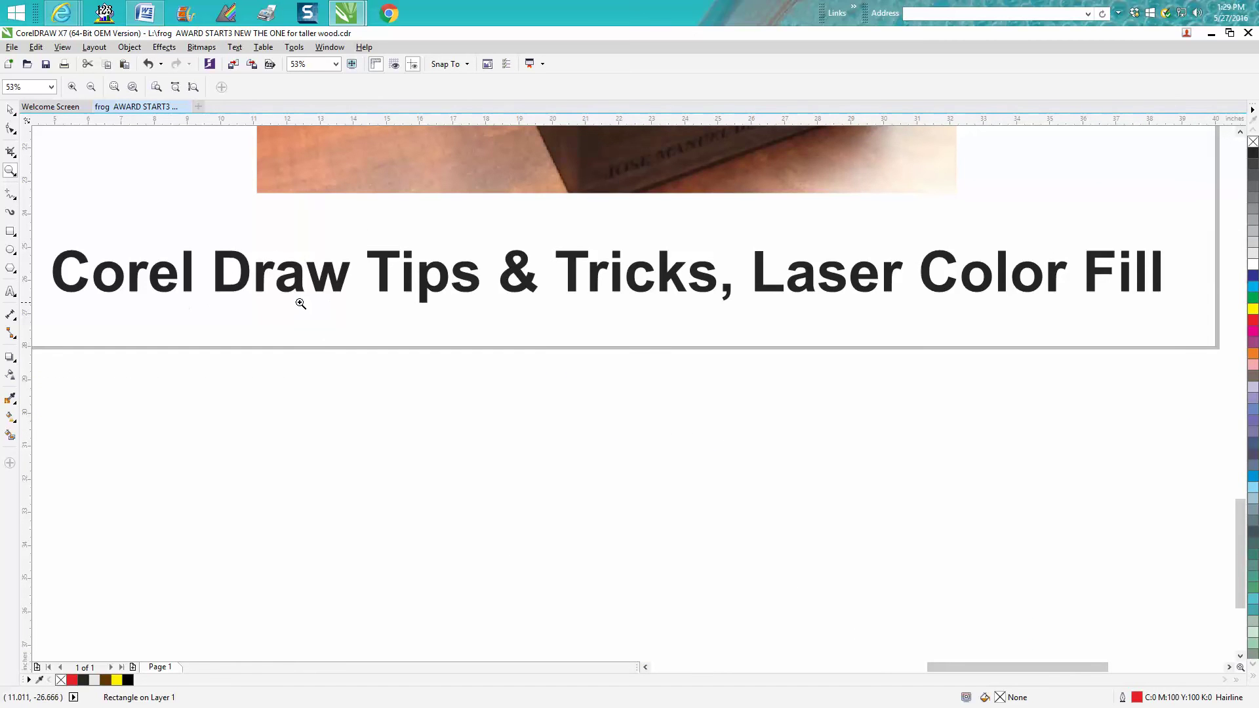
scroll(424, 233, down, 2)
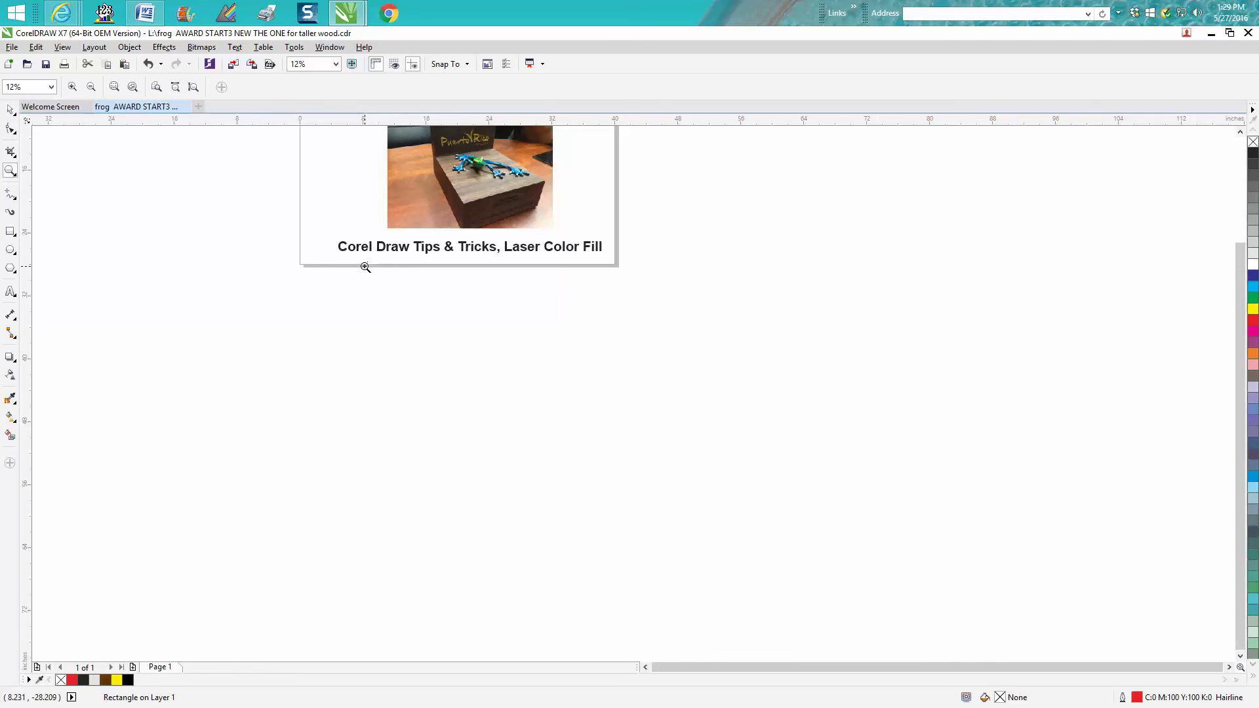
scroll(362, 267, up, 1)
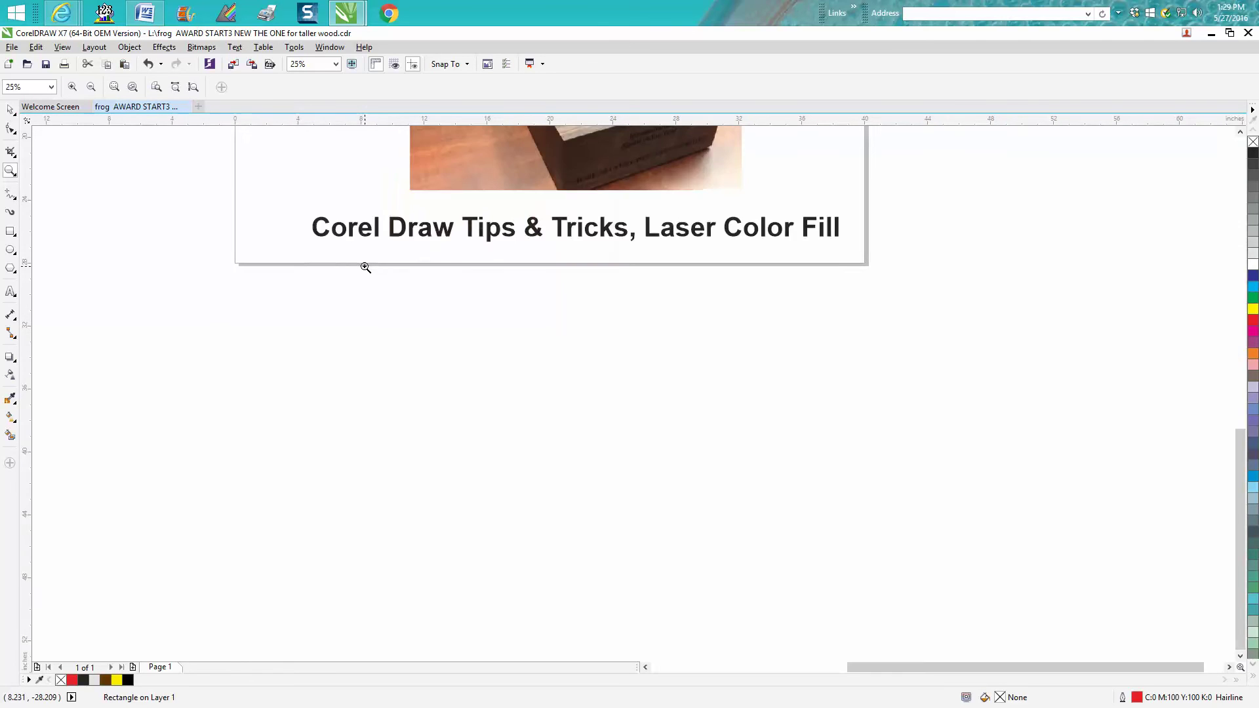
scroll(363, 267, down, 1)
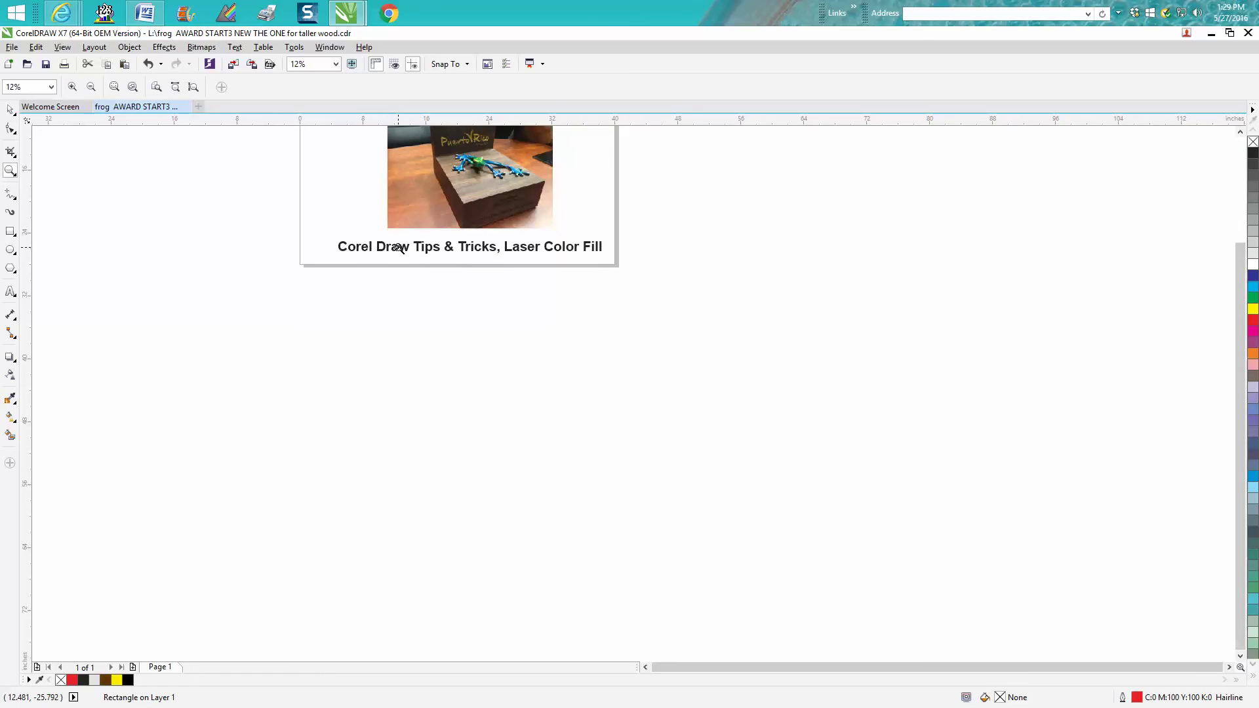